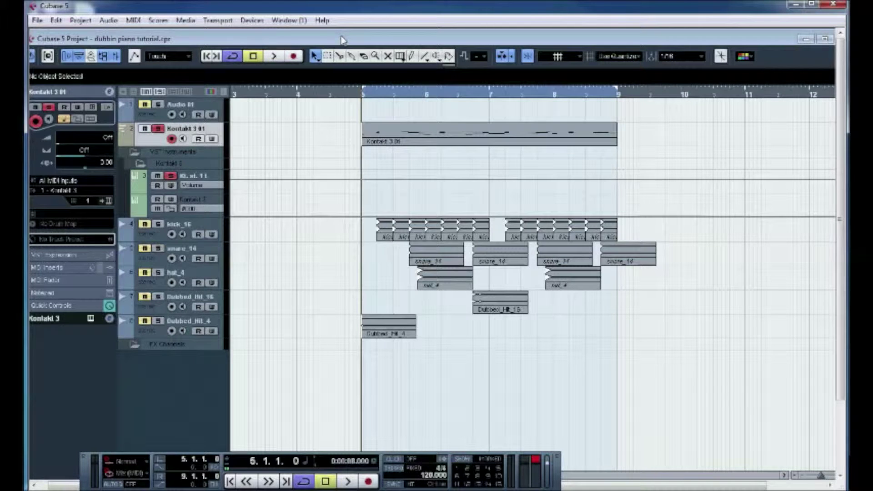
# - Play back the soloed Kontakt piano loop between bars 5 and 9 and stop it
pyautogui.press('space')
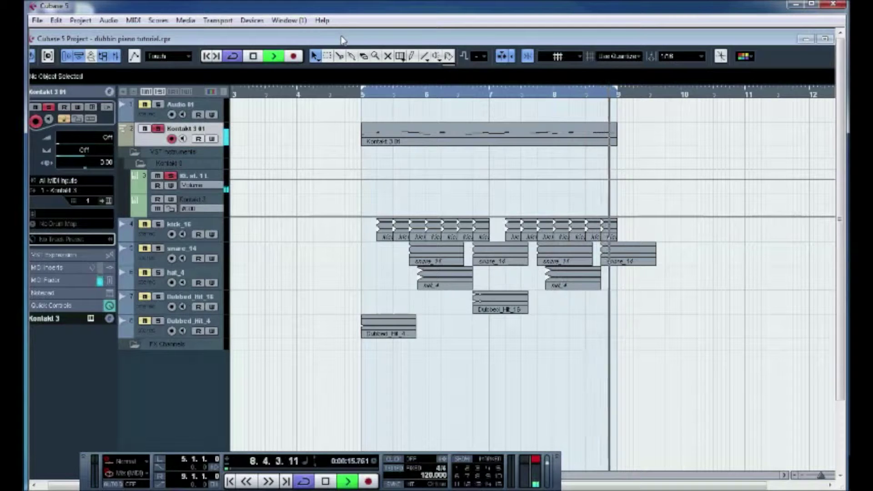
pyautogui.press('space')
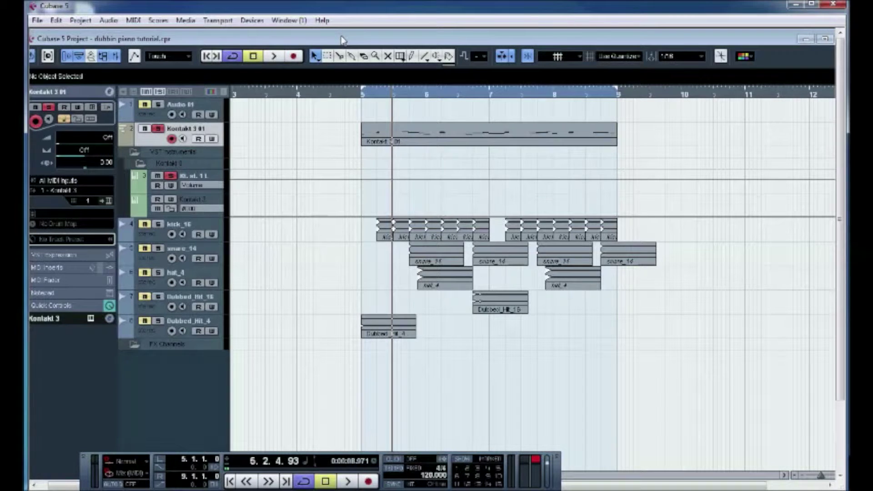
# - Open the mixer channel settings of the Kt. st. 1 L instrument channel and inspect its StudioEQ insert
pyautogui.click(191, 26)
pyautogui.moveTo(252, 20)
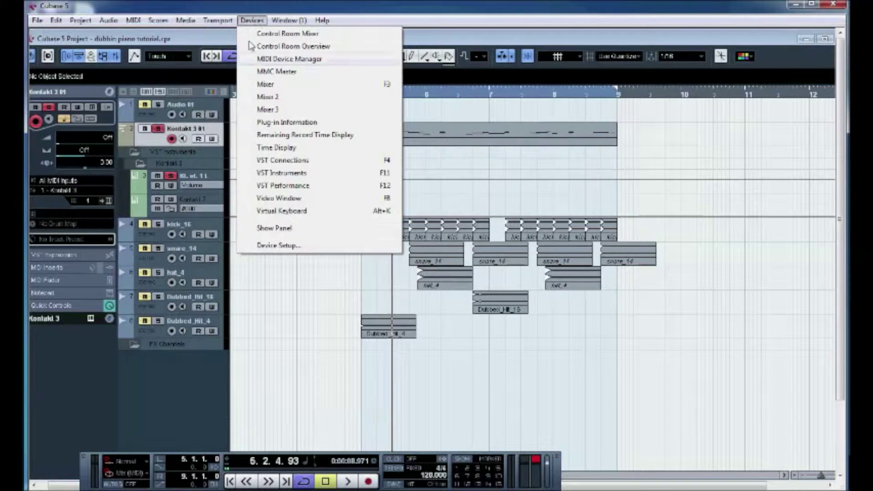
pyautogui.click(267, 85)
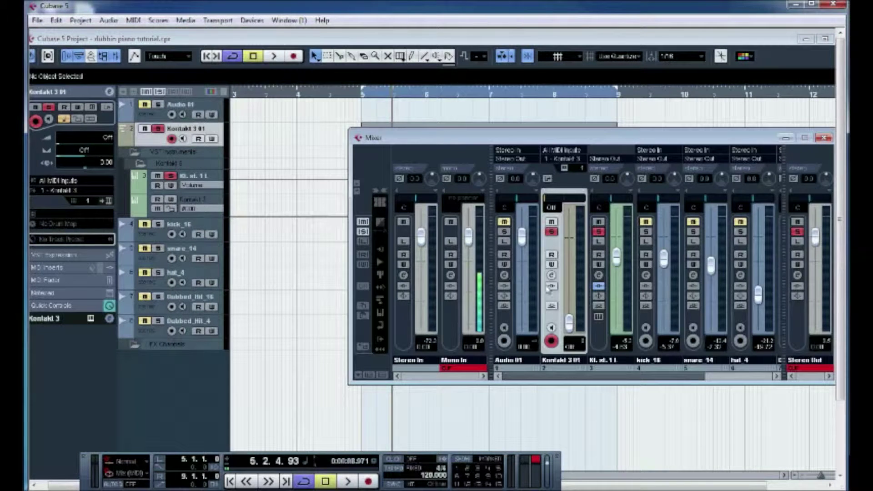
pyautogui.click(598, 275)
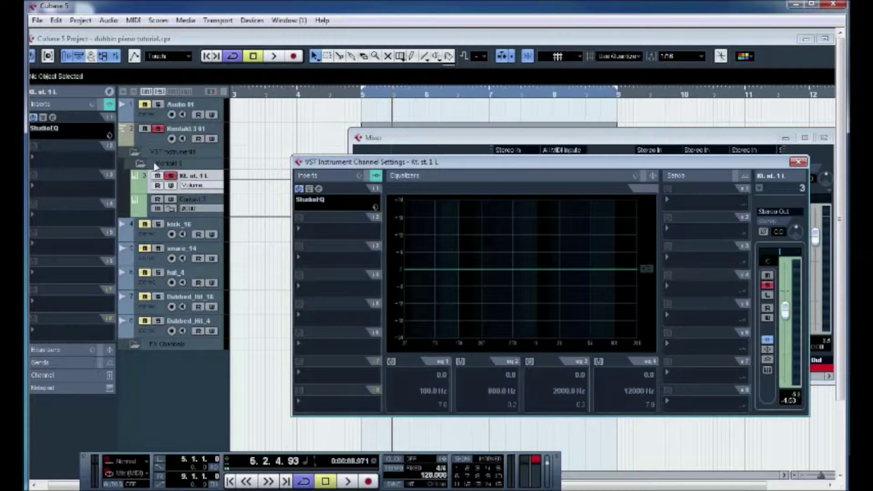
pyautogui.click(321, 198)
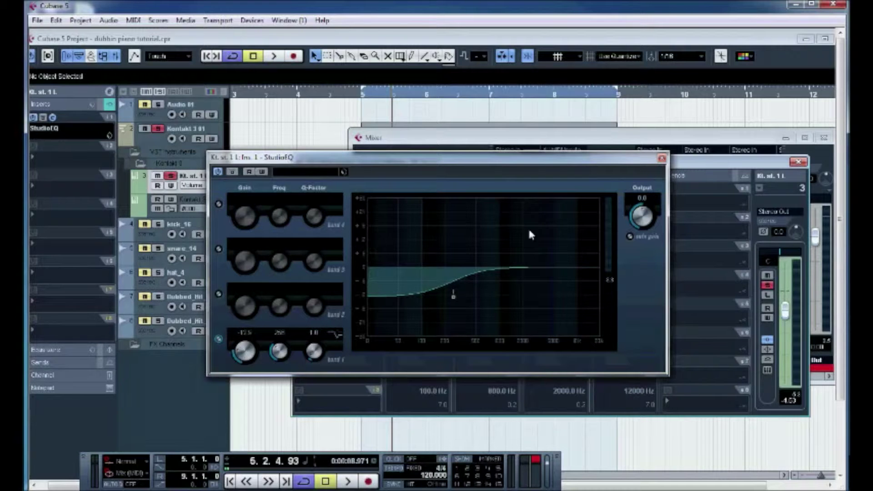
pyautogui.click(661, 159)
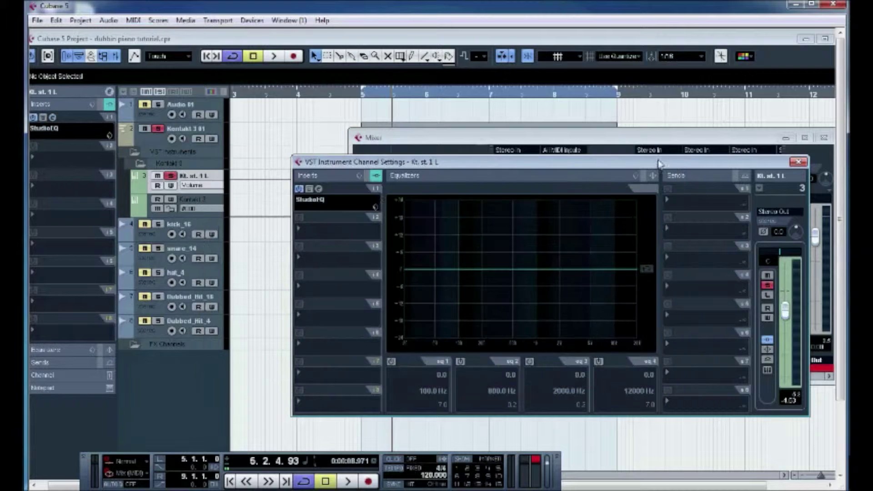
# - Load StereoDelay into the second insert slot of the Kt. st. 1 L channel
pyautogui.click(323, 227)
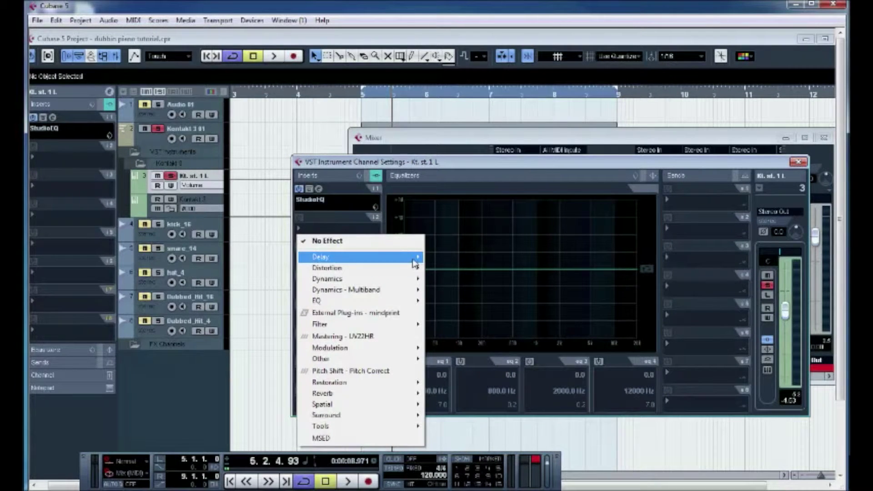
pyautogui.moveTo(400, 256)
pyautogui.click(479, 325)
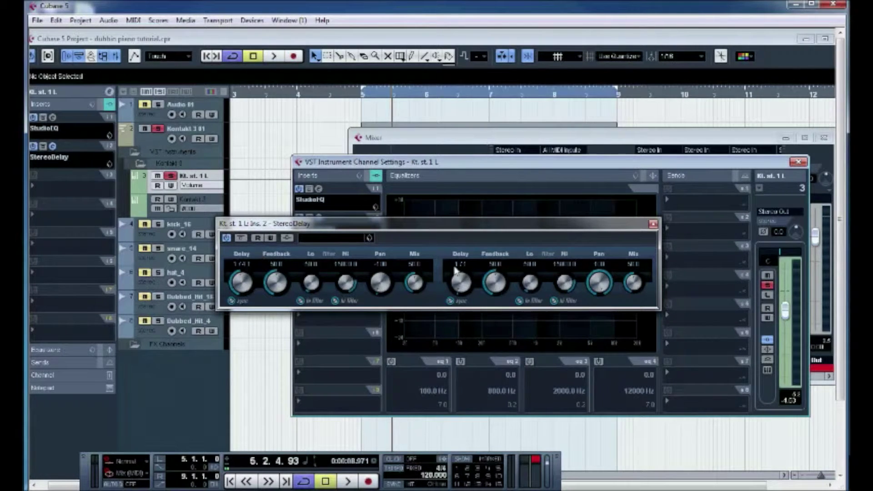
# - Match the second delay time to the first and lower both StereoDelay mix and feedback amounts, with mix at about 14 and 11
pyautogui.moveTo(463, 291); pyautogui.dragTo(468, 241)
pyautogui.moveTo(414, 283); pyautogui.dragTo(414, 292)
pyautogui.moveTo(409, 328); pyautogui.dragTo(410, 313)
pyautogui.moveTo(285, 284); pyautogui.dragTo(287, 313)
pyautogui.moveTo(502, 291); pyautogui.dragTo(498, 306)
# - Raise both StereoDelay low filters to about 500 Hz, lower both high filters, and close the plug-in window
pyautogui.moveTo(315, 289); pyautogui.dragTo(333, 246)
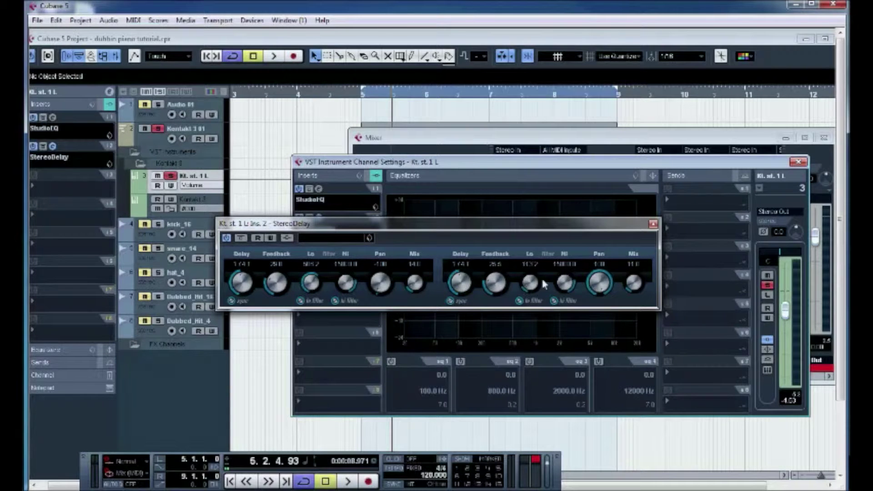
pyautogui.moveTo(530, 282); pyautogui.dragTo(530, 290)
pyautogui.moveTo(353, 288)
pyautogui.mouseDown()
pyautogui.moveTo(340, 295)
pyautogui.moveTo(346, 285)
pyautogui.mouseUp()
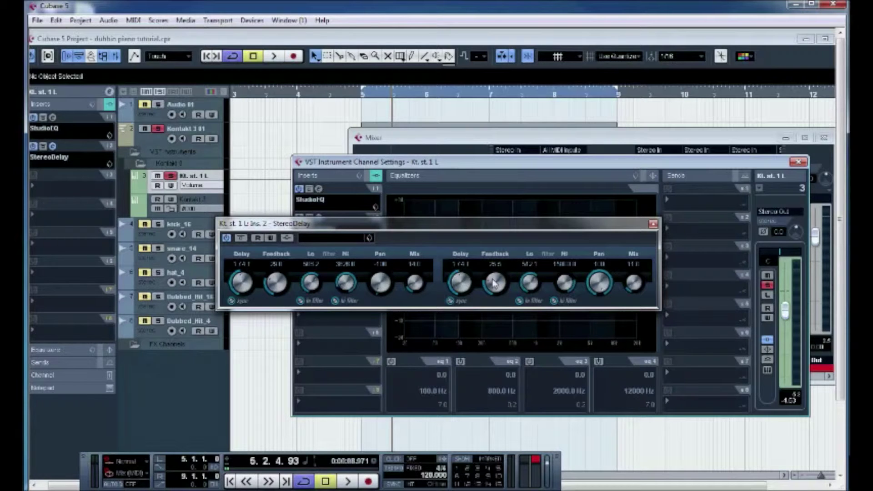
pyautogui.moveTo(564, 282); pyautogui.dragTo(564, 330)
pyautogui.moveTo(566, 287); pyautogui.dragTo(571, 272)
pyautogui.click(652, 224)
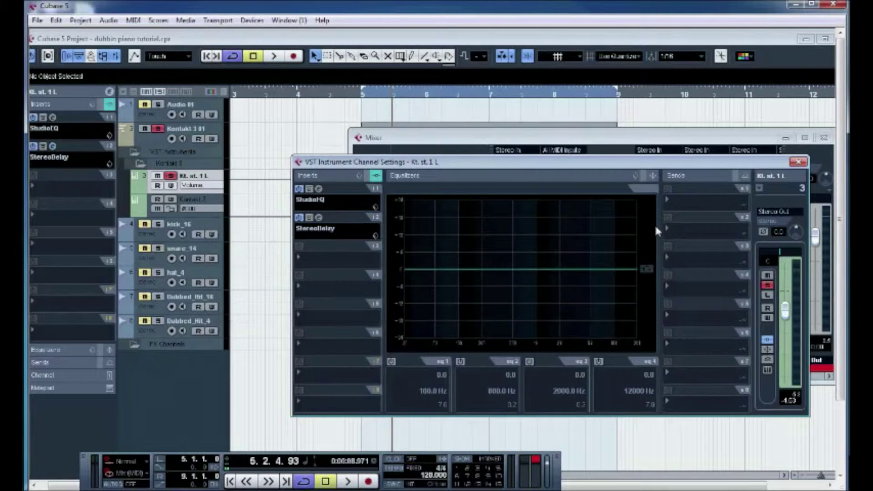
# - Return to the project view and play the loop from bar 5 to hear the delayed piano
pyautogui.click(404, 102)
pyautogui.click(366, 103)
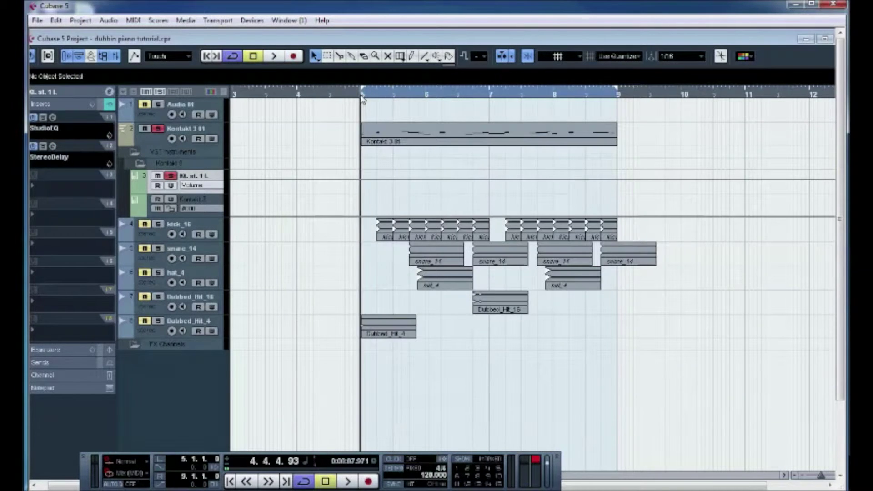
pyautogui.press('space')
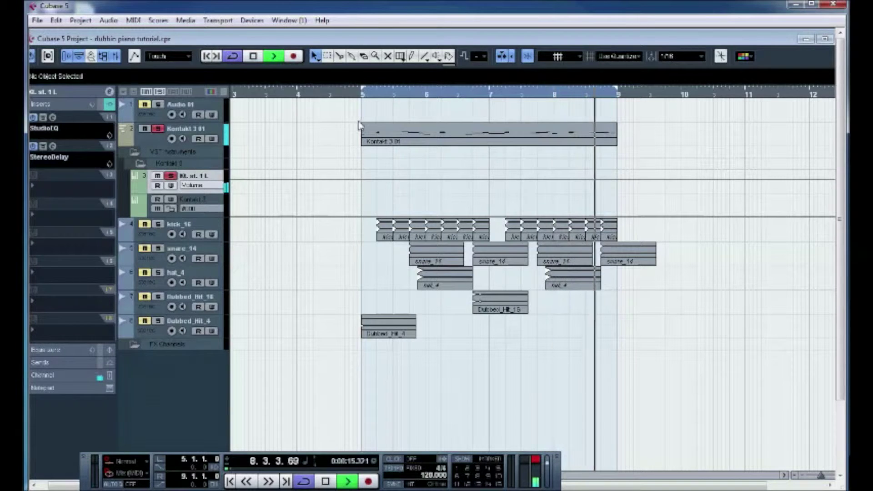
pyautogui.press('space')
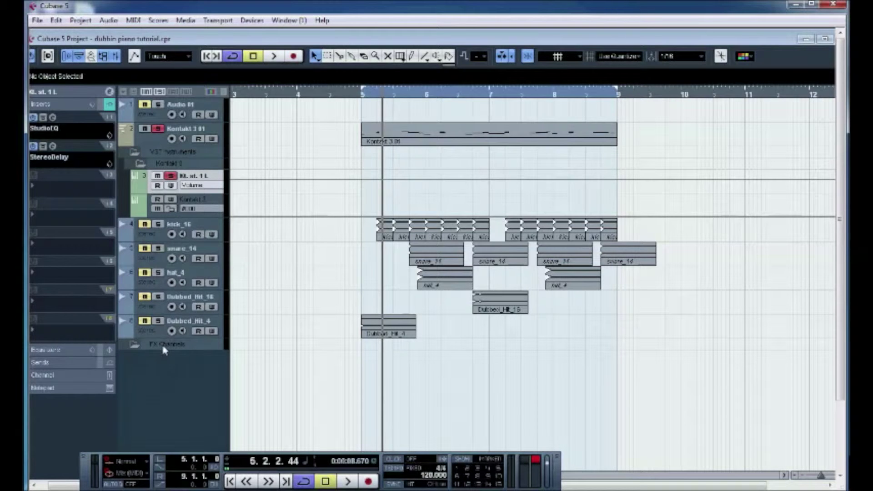
# - Add a stereo FX channel track with the Phaser modulation effect
pyautogui.rightClick(168, 364)
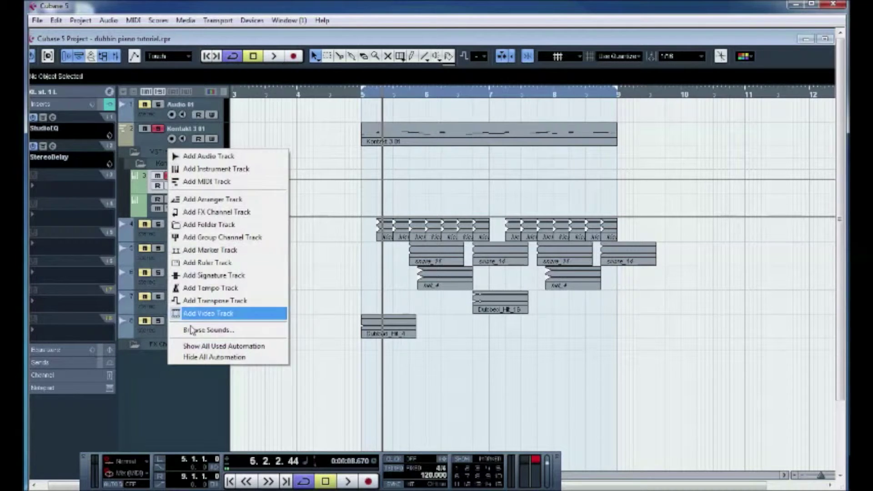
pyautogui.click(237, 214)
pyautogui.click(389, 257)
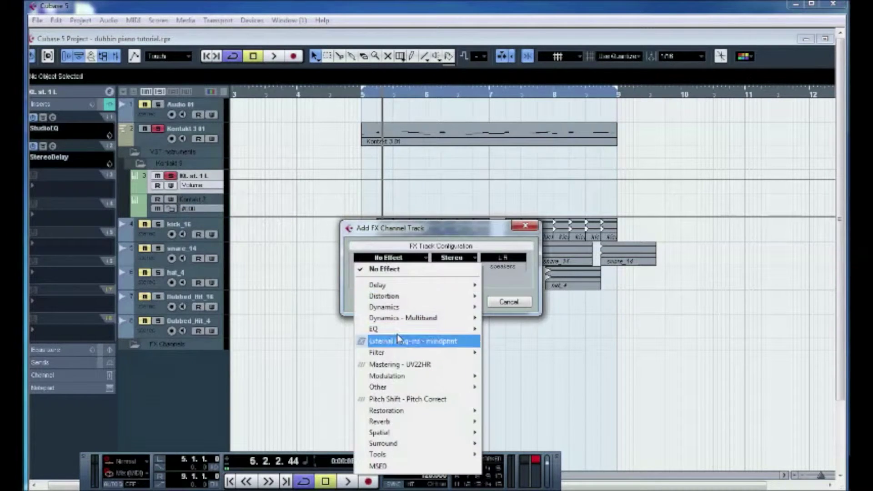
pyautogui.moveTo(437, 376)
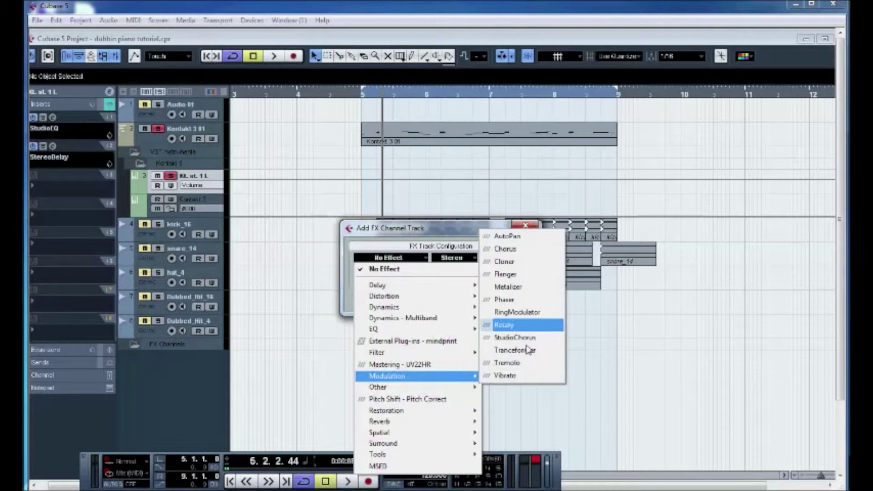
pyautogui.click(525, 301)
pyautogui.click(457, 301)
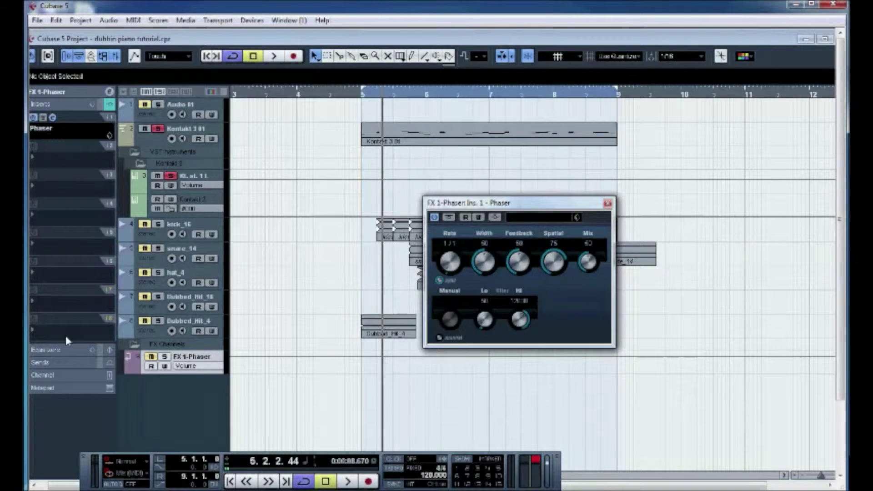
# - Add a StereoEnhancer with its width at 177 to the Phaser FX channel's second insert slot, and solo that channel
pyautogui.click(45, 160)
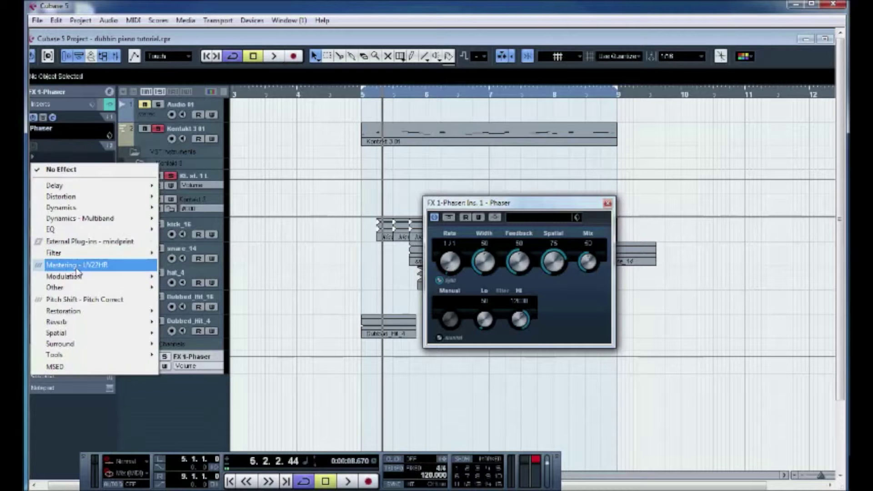
pyautogui.moveTo(116, 336)
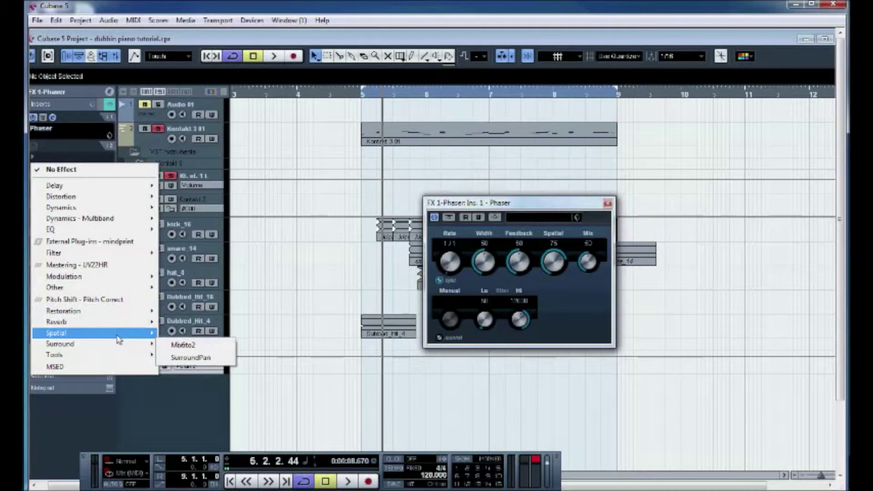
pyautogui.click(202, 347)
pyautogui.moveTo(403, 280); pyautogui.dragTo(424, 250)
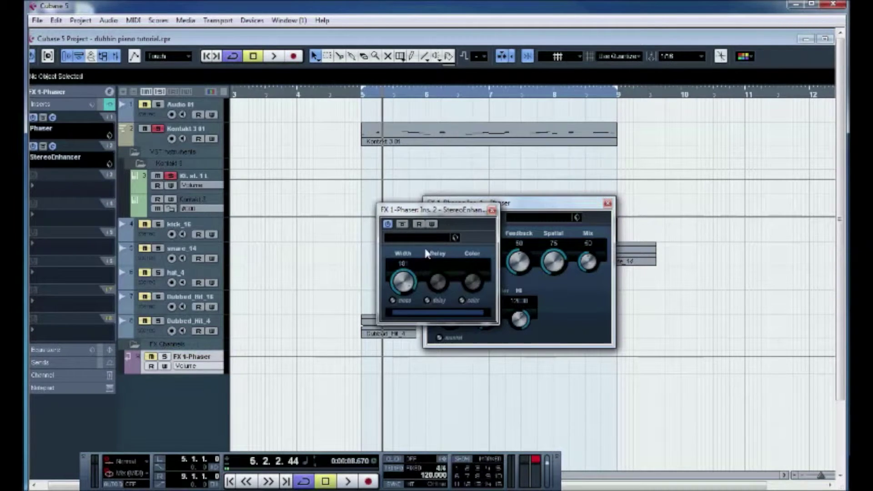
pyautogui.click(164, 357)
# - In the Kt. st. 1 L channel settings, activate a first send routed to FX 1-Phaser at a level of about -18.72
pyautogui.click(205, 176)
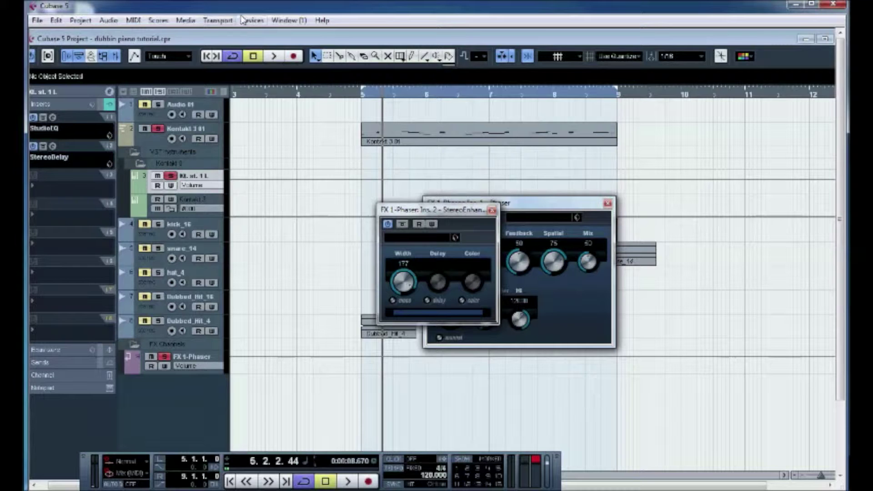
pyautogui.click(214, 22)
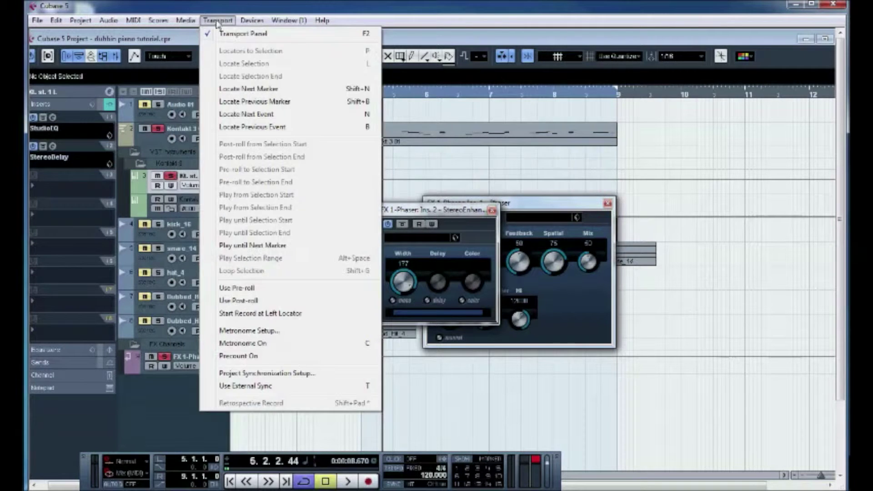
pyautogui.moveTo(252, 20)
pyautogui.click(282, 87)
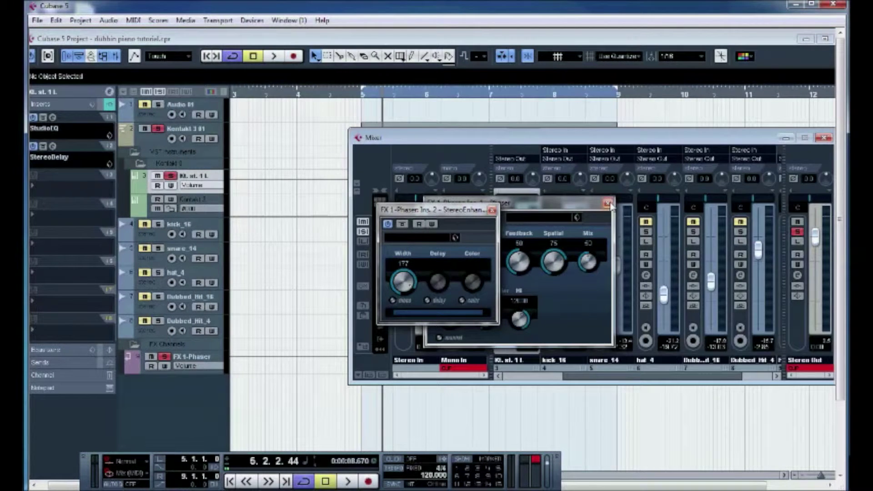
pyautogui.click(504, 275)
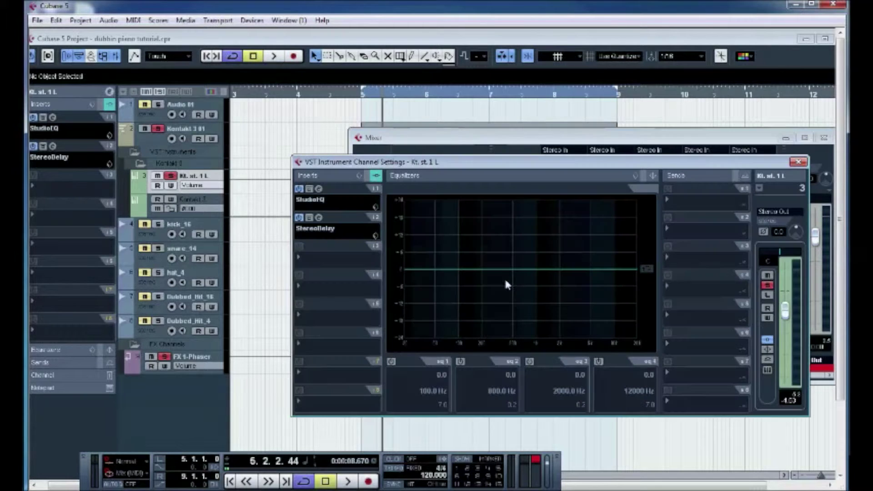
pyautogui.click(668, 198)
pyautogui.click(691, 231)
pyautogui.moveTo(680, 210); pyautogui.dragTo(689, 213)
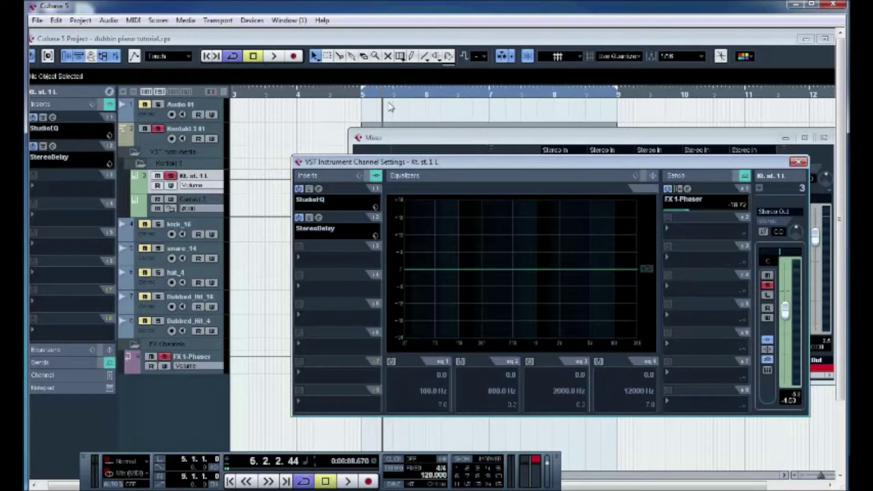
# - Raise the FX 1-Phaser send level to about -4.72 while the loop plays, and stop playback
pyautogui.press('space')
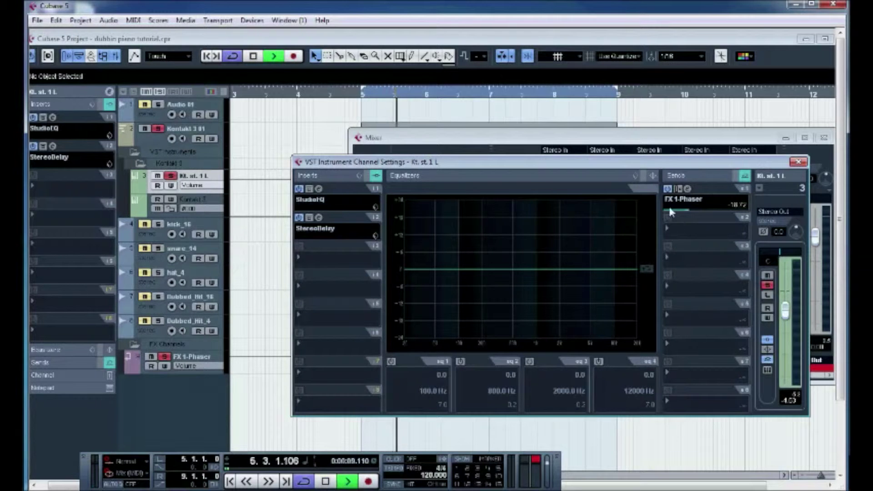
pyautogui.moveTo(695, 215)
pyautogui.mouseDown()
pyautogui.moveTo(724, 216)
pyautogui.moveTo(703, 226)
pyautogui.mouseUp()
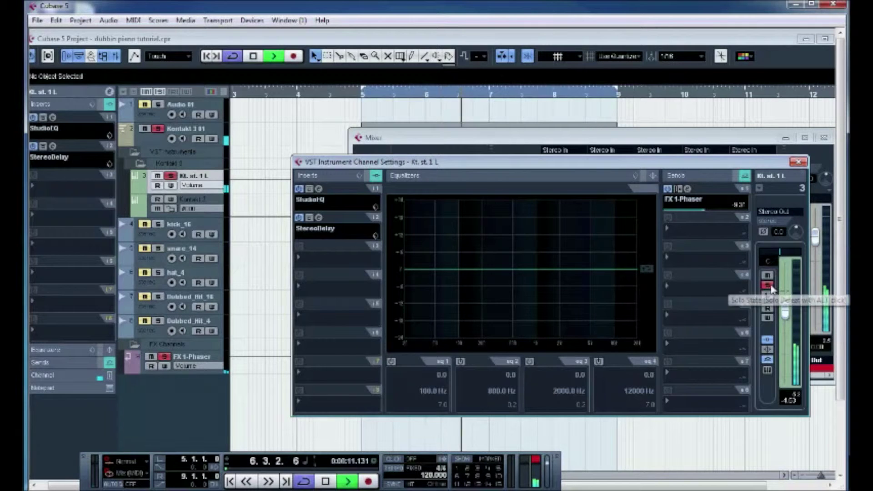
pyautogui.moveTo(691, 213); pyautogui.dragTo(713, 210)
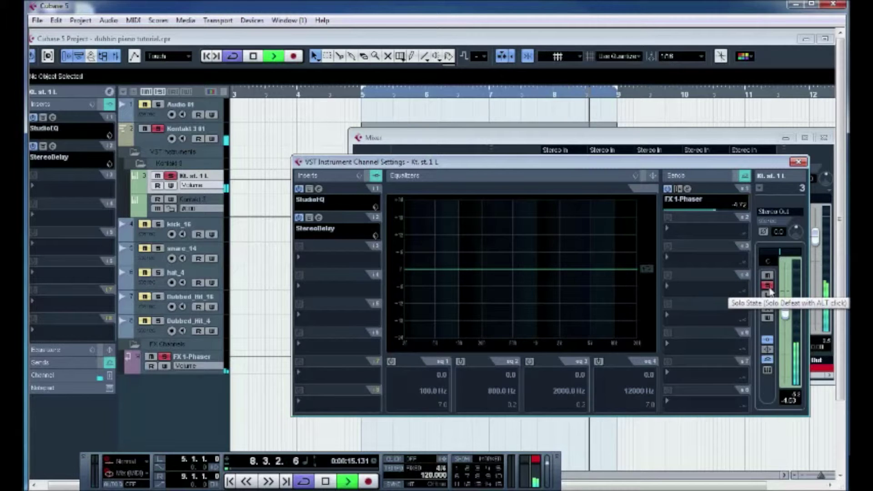
pyautogui.press('space')
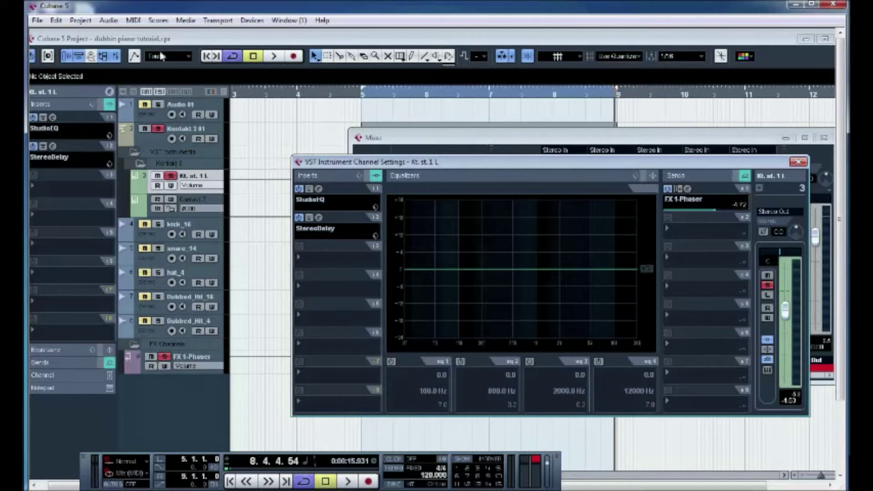
pyautogui.click(185, 20)
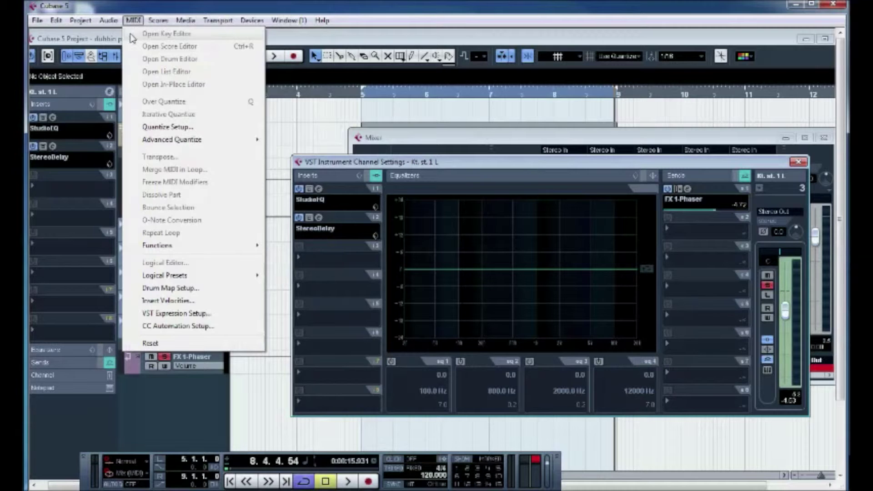
pyautogui.moveTo(217, 20)
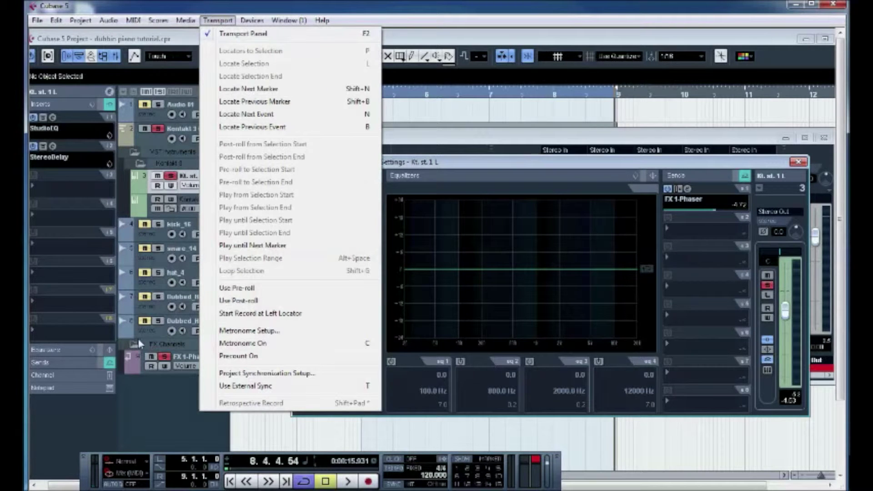
pyautogui.moveTo(185, 24)
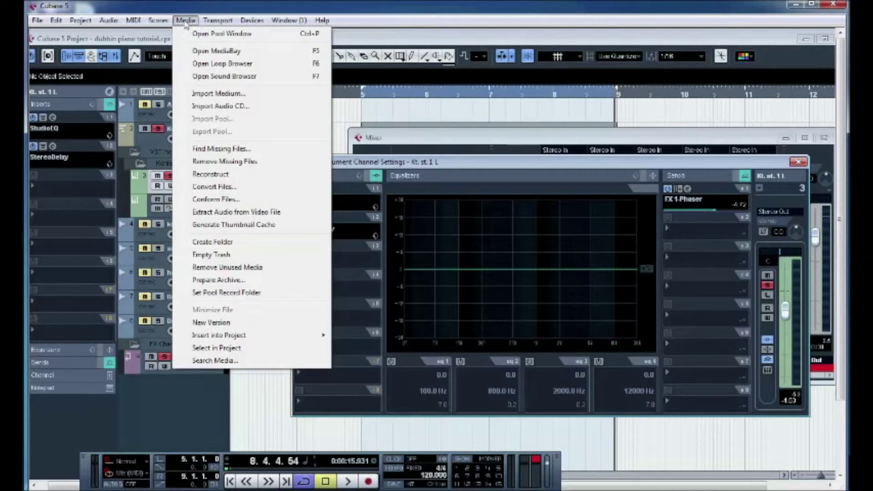
# - Add a stereo FX channel track with the MannyM Reverb Stereo effect and set its reverb type to Plate
pyautogui.click(165, 391)
pyautogui.rightClick(165, 392)
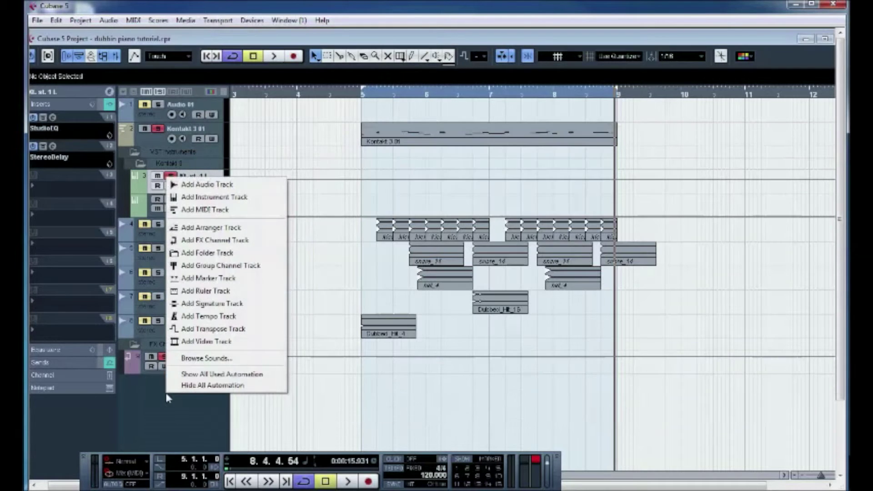
pyautogui.click(218, 241)
pyautogui.click(398, 258)
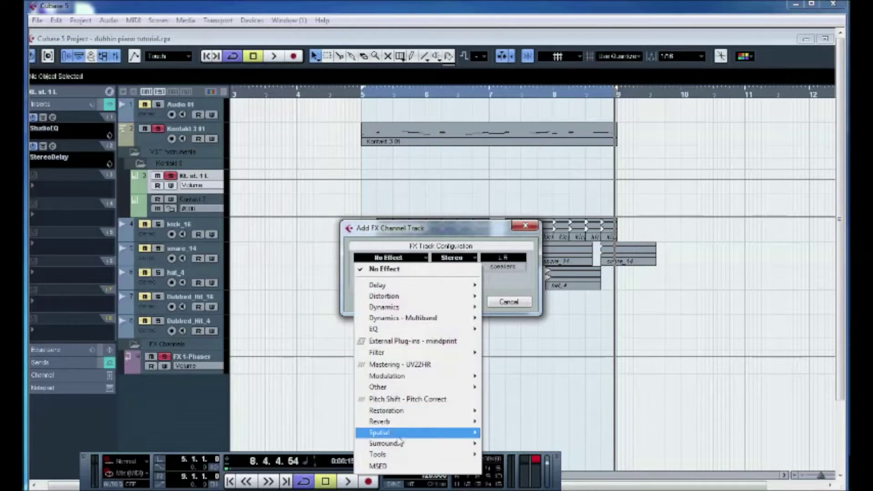
pyautogui.moveTo(408, 422)
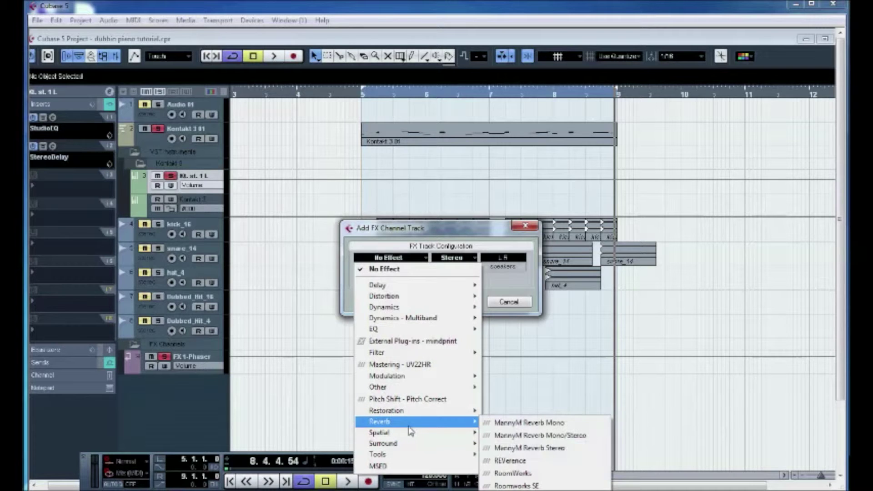
pyautogui.click(538, 452)
pyautogui.click(449, 301)
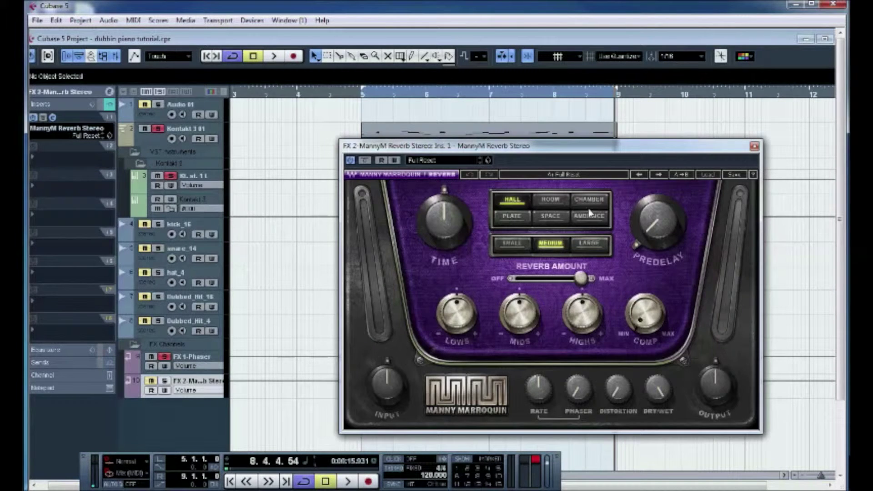
pyautogui.click(512, 217)
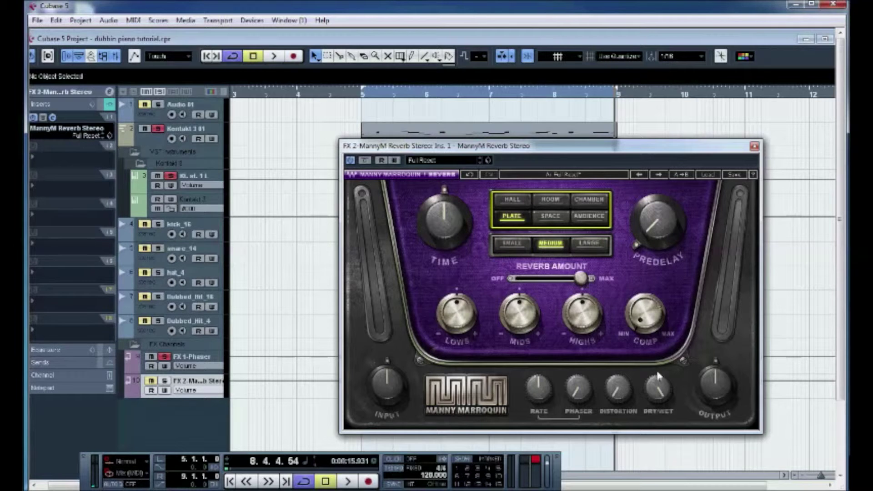
pyautogui.click(754, 146)
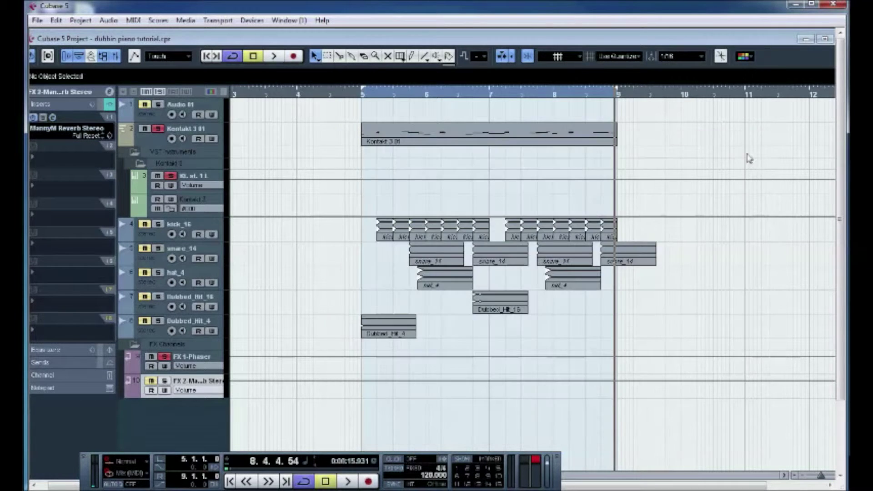
# - Solo the MannyM reverb FX channel and route the Kt. st. 1 L track's second send to it at about -2.80 while the loop plays
pyautogui.click(209, 188)
pyautogui.click(70, 93)
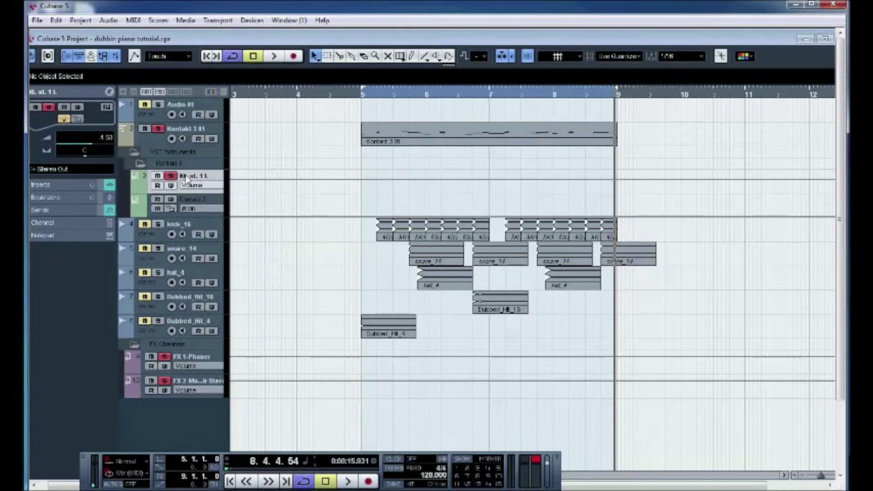
pyautogui.click(59, 183)
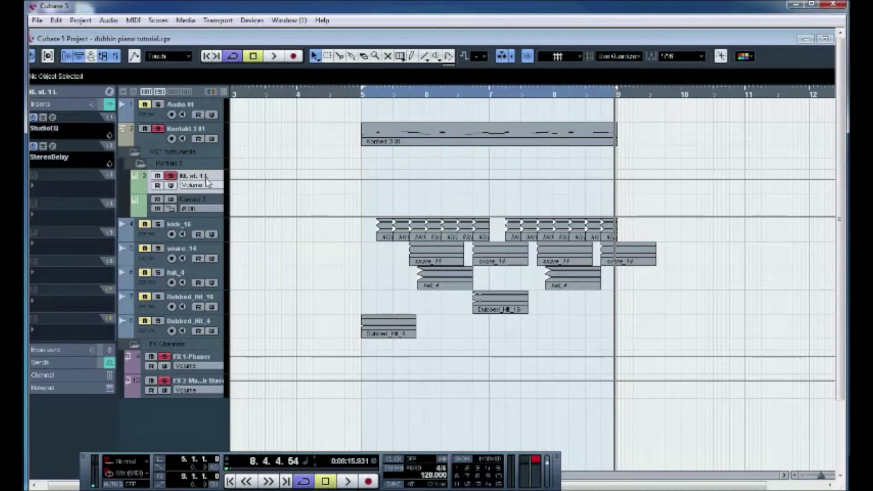
pyautogui.click(53, 363)
pyautogui.click(53, 182)
pyautogui.click(67, 226)
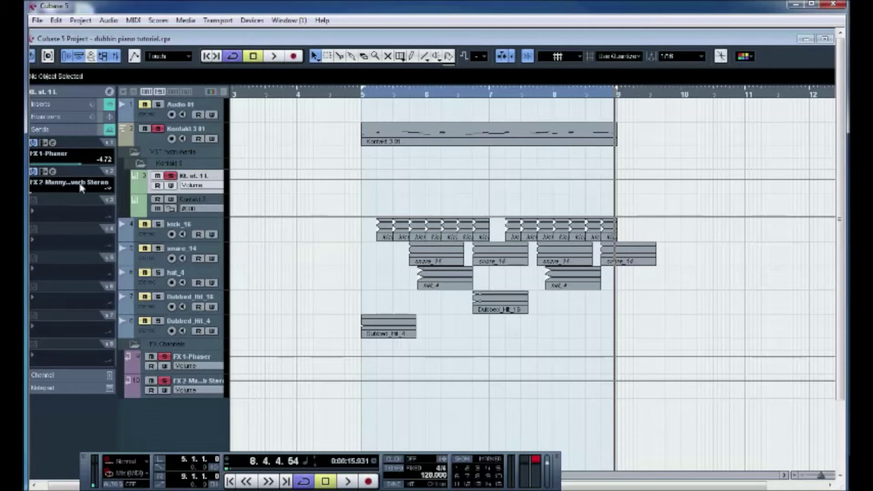
pyautogui.press('space')
pyautogui.moveTo(52, 188); pyautogui.dragTo(78, 204)
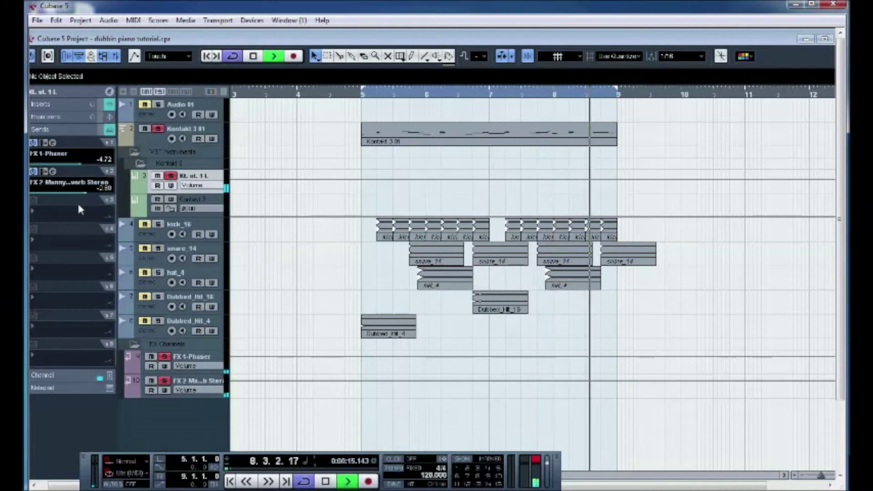
# - In the FX 2 channel's MannyM reverb, lower the lows and highs and raise the mids to about 11.0
pyautogui.click(53, 171)
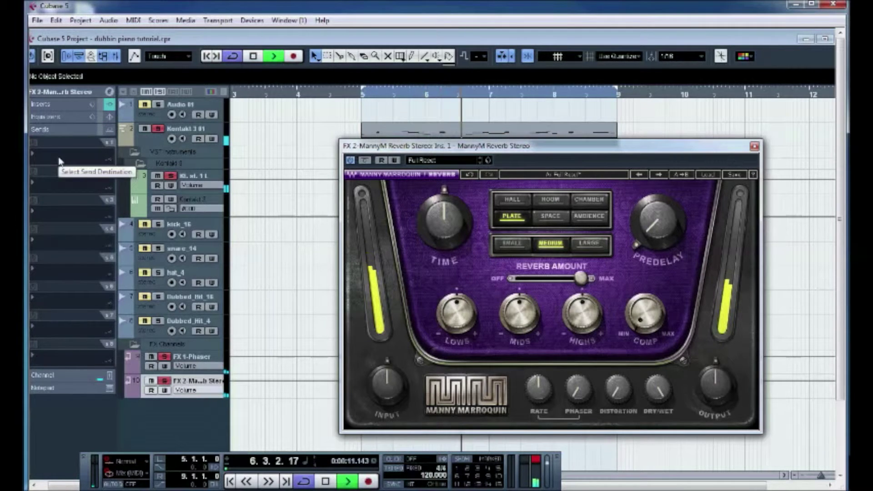
pyautogui.click(64, 129)
pyautogui.click(57, 107)
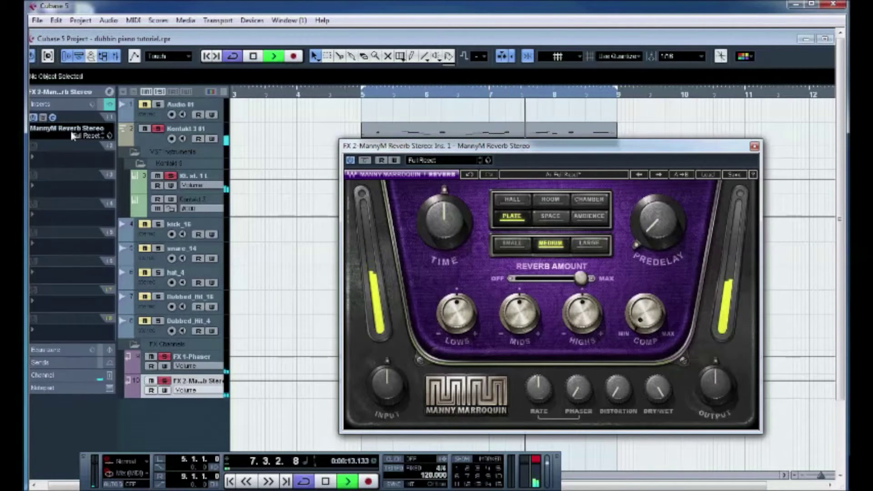
pyautogui.moveTo(458, 312); pyautogui.dragTo(459, 324)
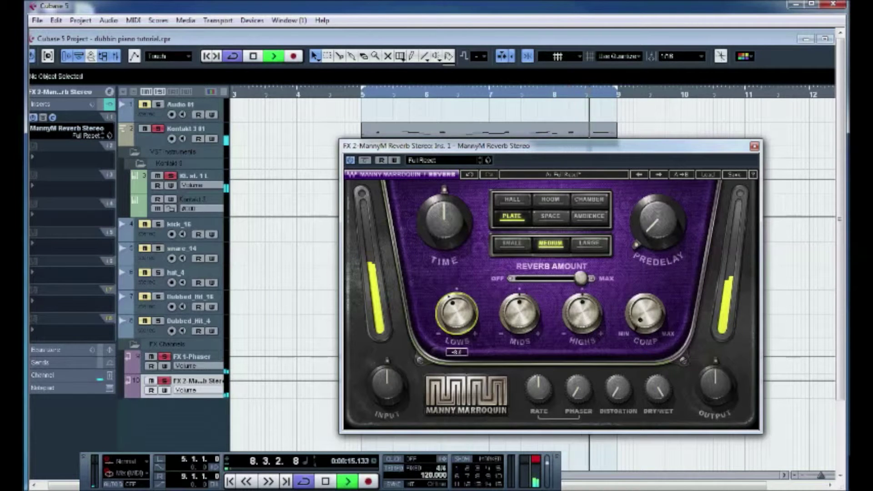
pyautogui.moveTo(574, 314); pyautogui.dragTo(536, 316)
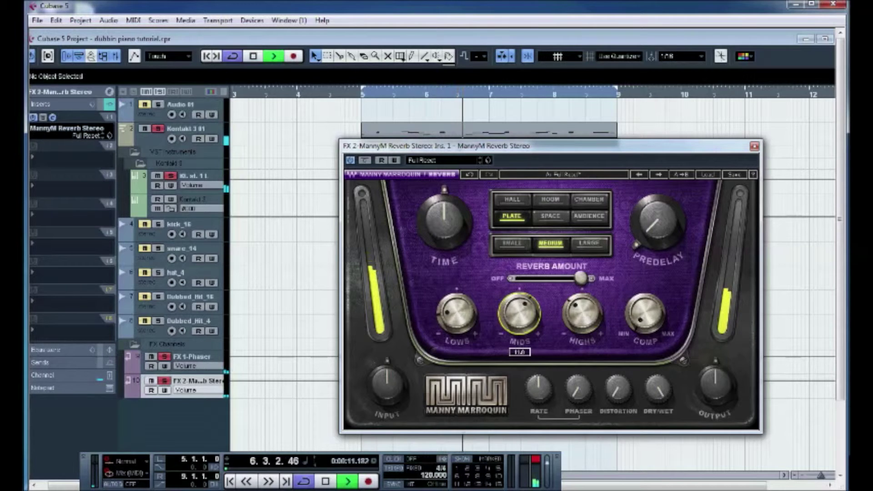
# - Try the Large size and the distortion control on the plate reverb, return the size to Medium, and stop playback
pyautogui.click(590, 243)
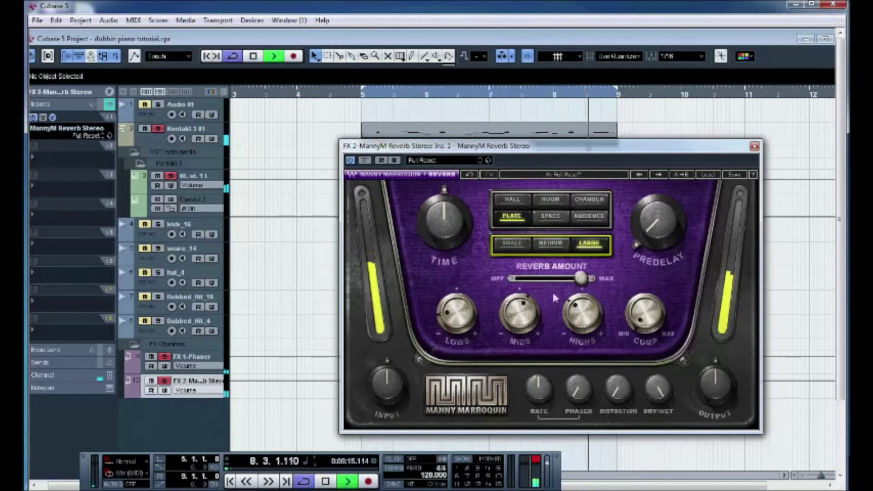
pyautogui.click(551, 243)
pyautogui.click(578, 388)
pyautogui.moveTo(617, 389); pyautogui.dragTo(618, 364)
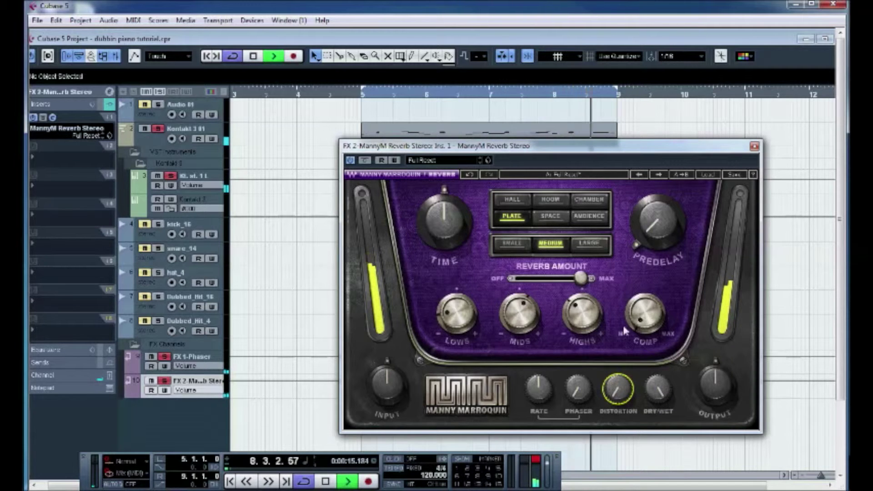
pyautogui.press('space')
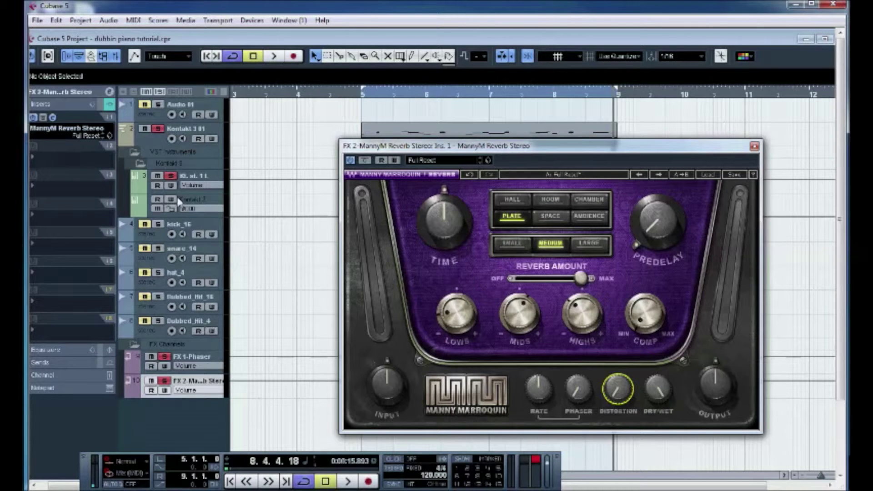
# - Add the DualFilter effect to the fourth insert slot of the Kt. st. 1 L track
pyautogui.click(202, 179)
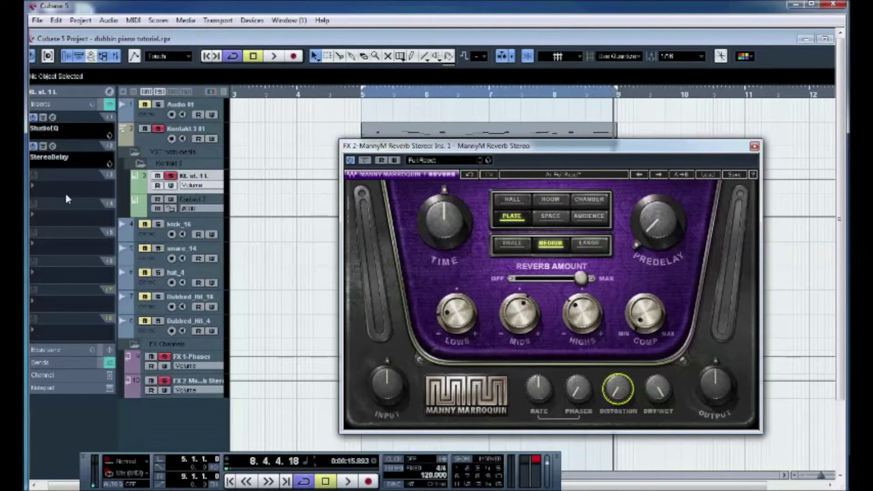
pyautogui.click(50, 212)
pyautogui.moveTo(91, 310)
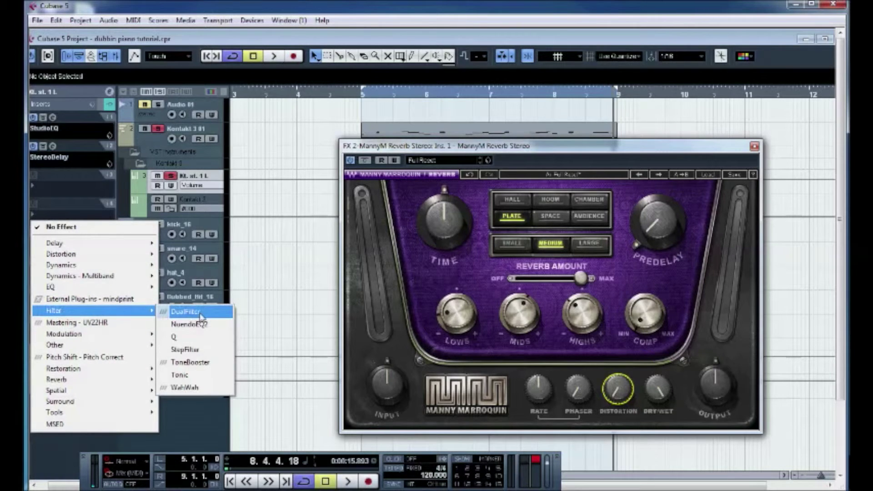
pyautogui.click(200, 314)
# - Adjust the DualFilter to a resonance of 3.2 and a position of 20.7 while the loop plays, and stop playback
pyautogui.moveTo(403, 318); pyautogui.dragTo(404, 345)
pyautogui.press('space')
pyautogui.moveTo(438, 318); pyautogui.dragTo(444, 293)
pyautogui.moveTo(404, 334); pyautogui.dragTo(411, 238)
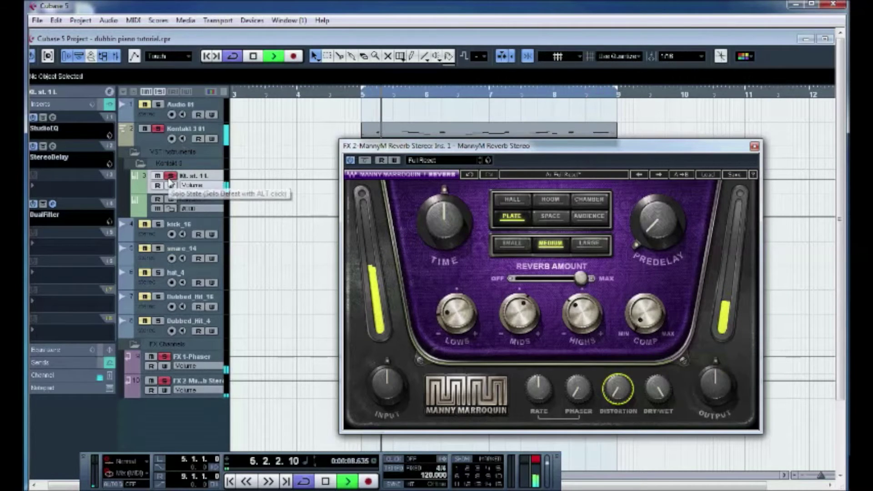
pyautogui.press('space')
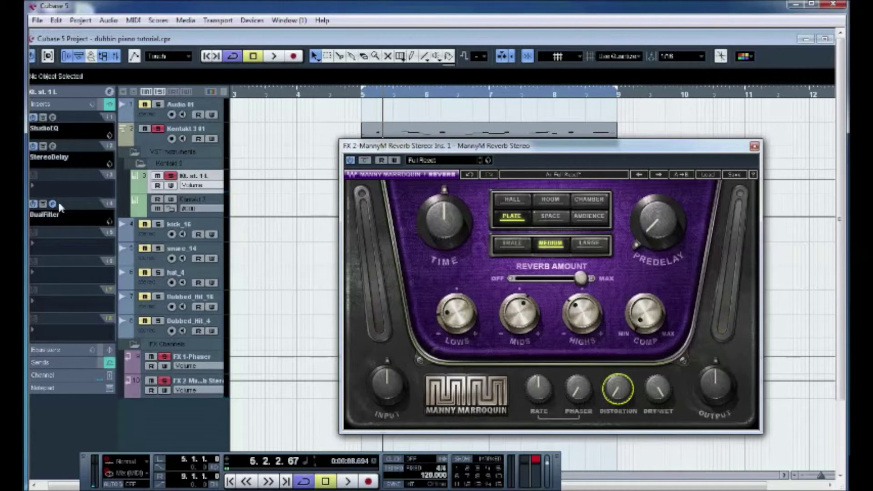
# - Reopen the DualFilter editor, turn off solo on all channels, and start playing the full loop with drums
pyautogui.click(53, 205)
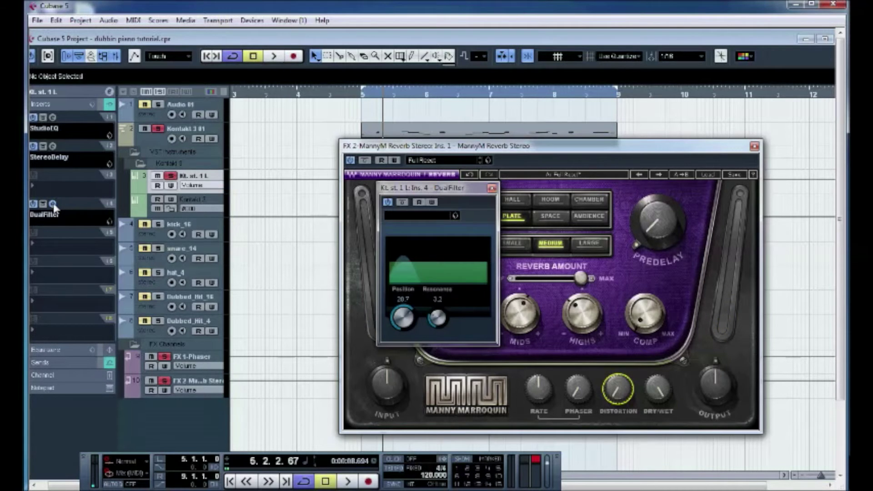
pyautogui.click(158, 131)
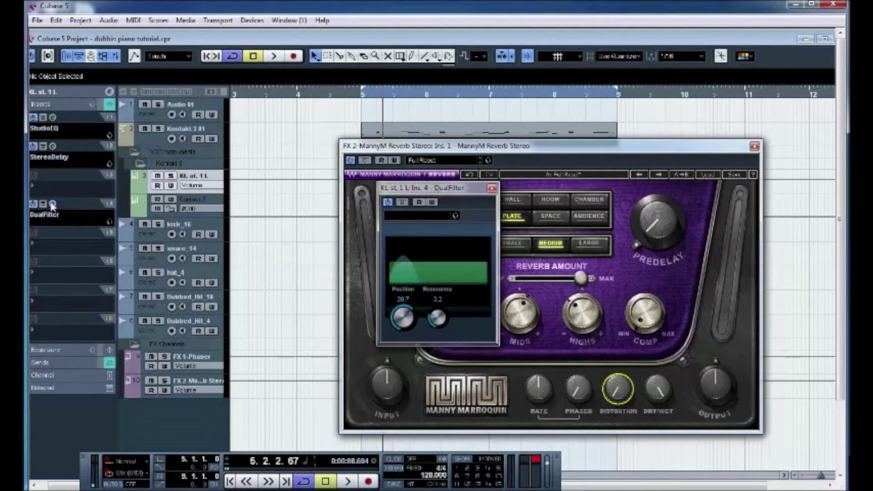
pyautogui.press('space')
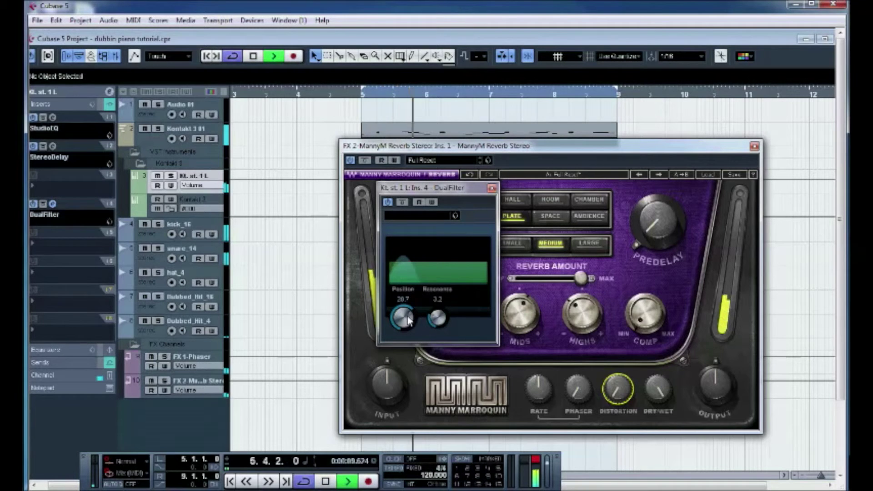
# - Sweep the DualFilter's position to about -8.5 during playback, bypass the filter, and stop the loop
pyautogui.moveTo(407, 320); pyautogui.dragTo(399, 287)
pyautogui.click(405, 201)
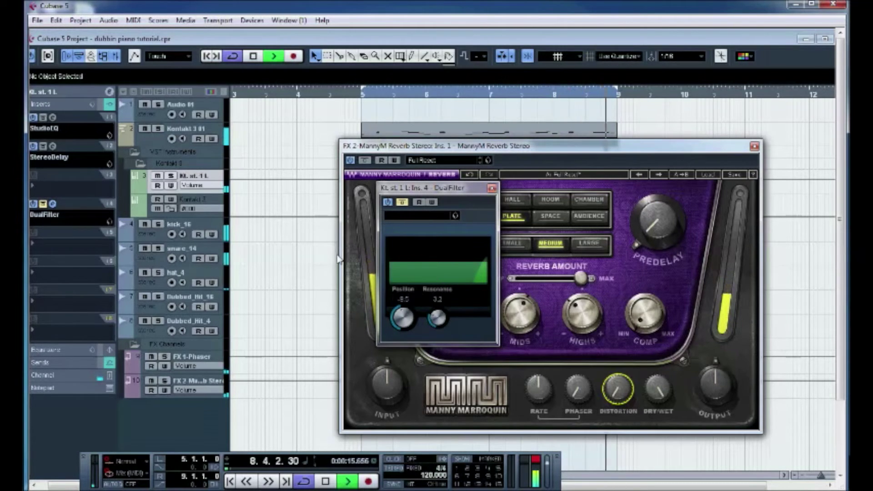
pyautogui.press('space')
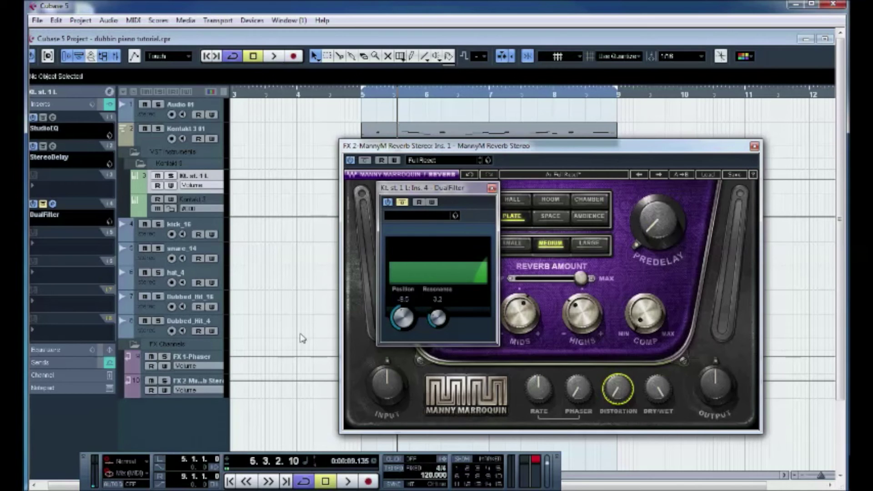
pyautogui.rightClick(181, 490)
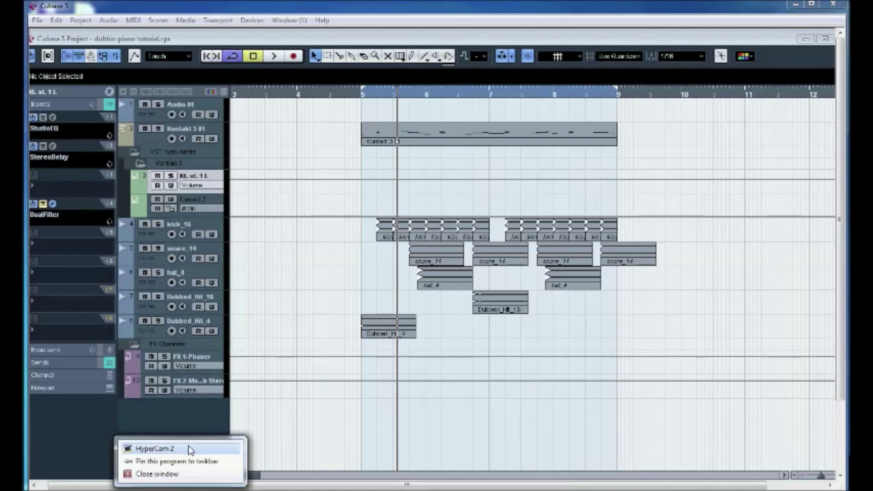
pyautogui.click(430, 294)
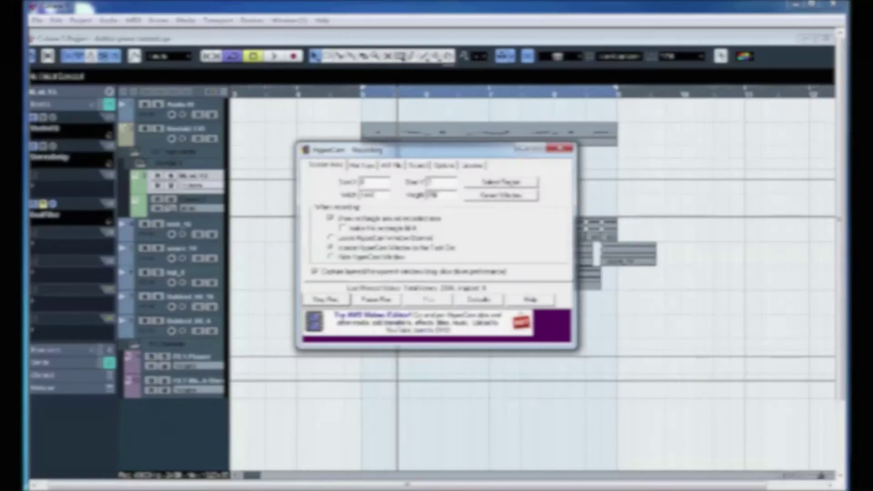